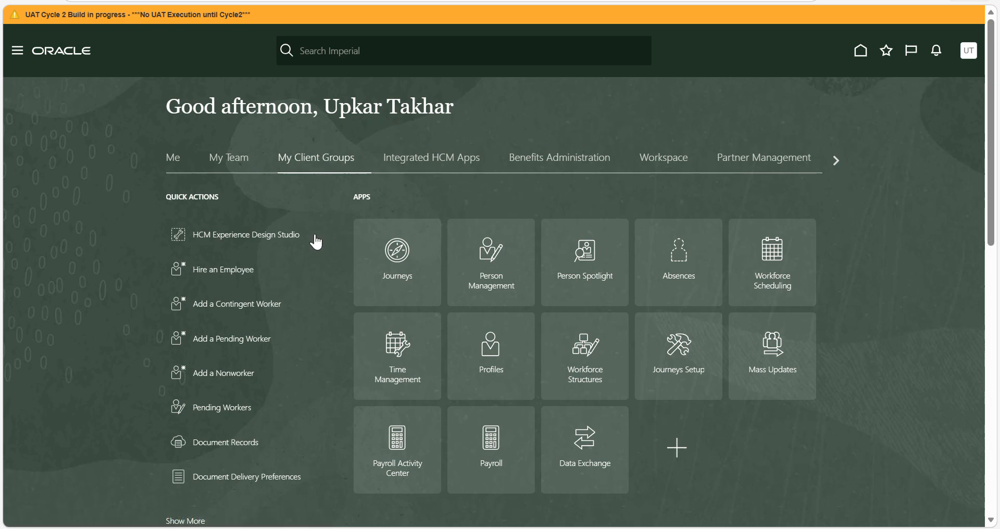
- Open the Calculation Entries page from the Payroll app and dismiss the Microsoft Teams notifications
left_click(476, 444)
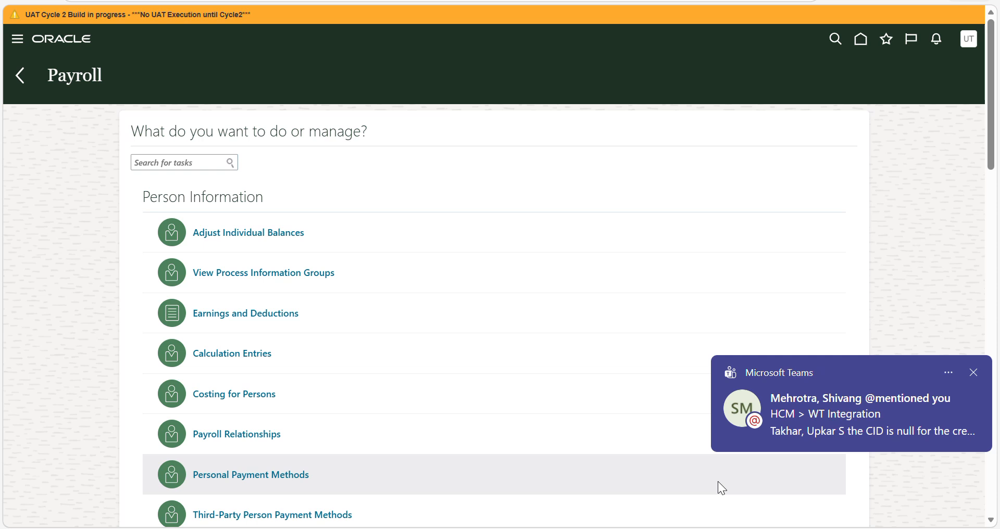
left_click(971, 373)
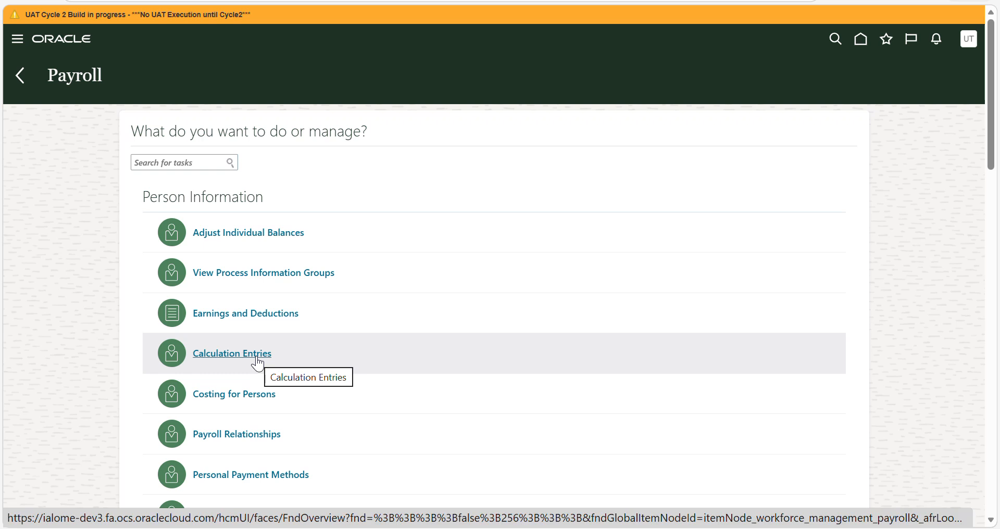
left_click(257, 360)
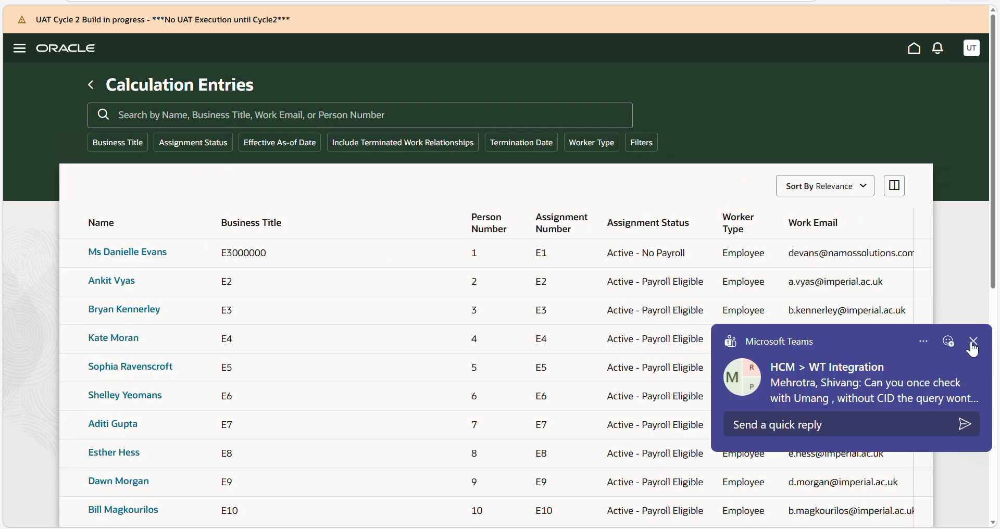
left_click(974, 341)
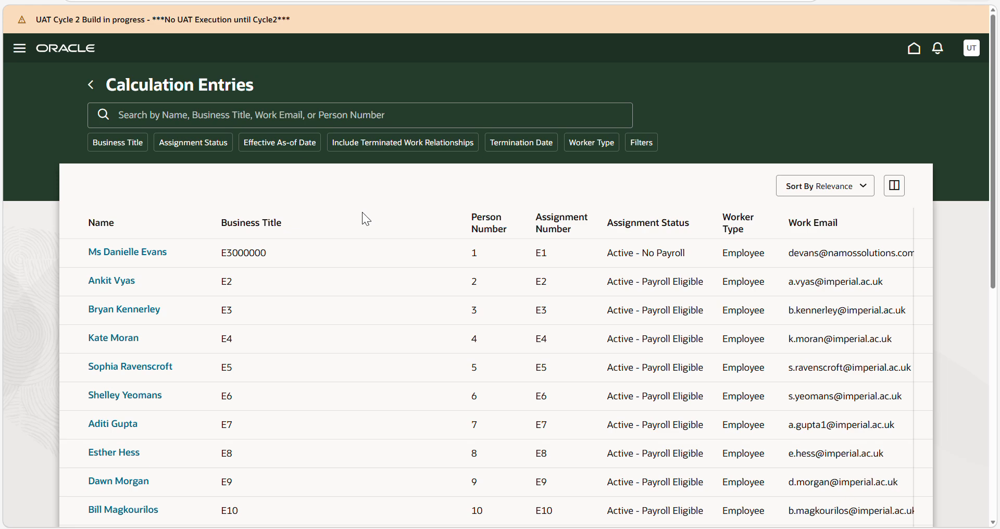
- Filter the calculation entries by an Effective As-of Date of 01/12/2026
left_click(290, 151)
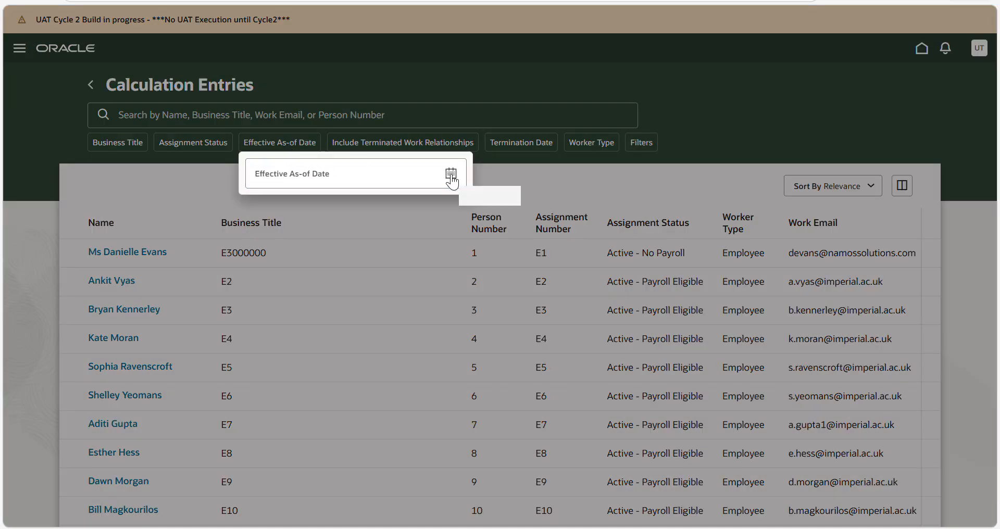
left_click(450, 172)
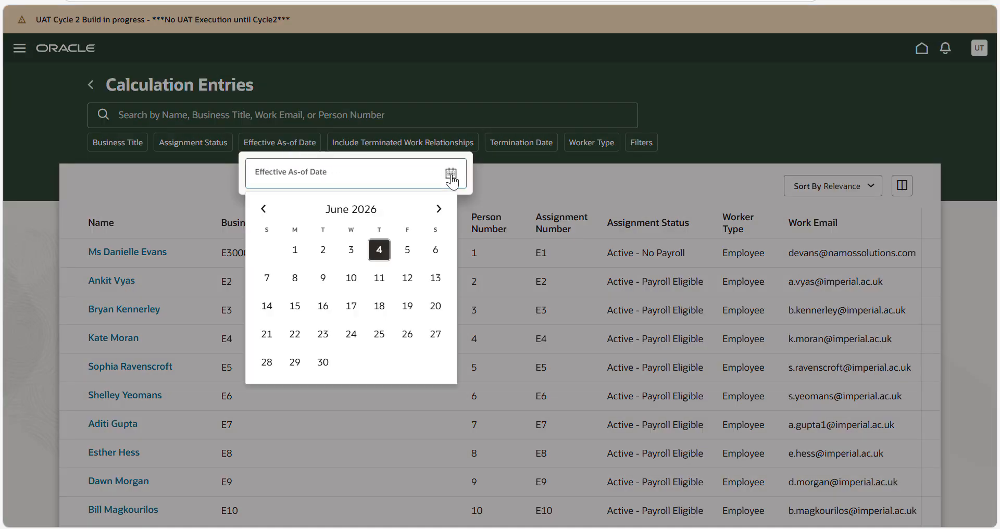
left_click(438, 209)
left_click(438, 219)
left_click(438, 220)
left_click(438, 219)
left_click(438, 219)
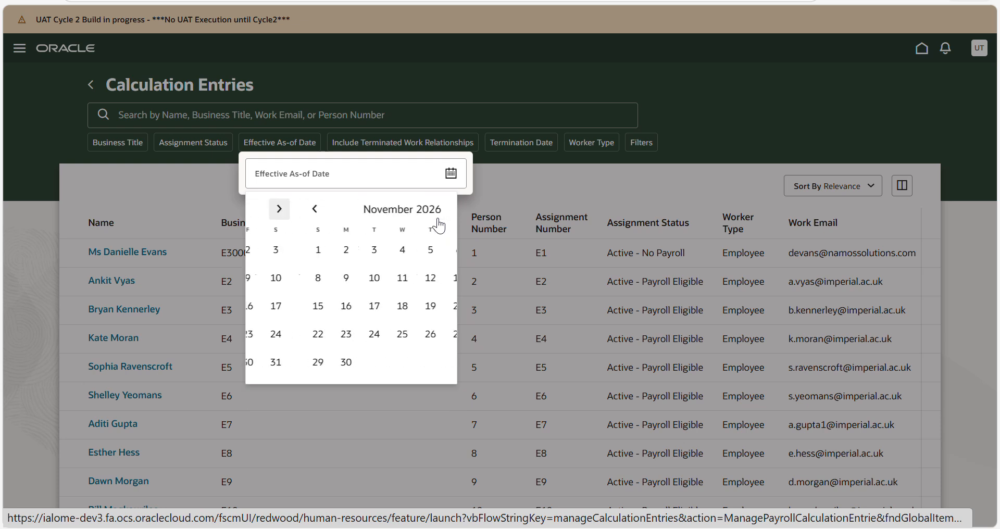
left_click(439, 222)
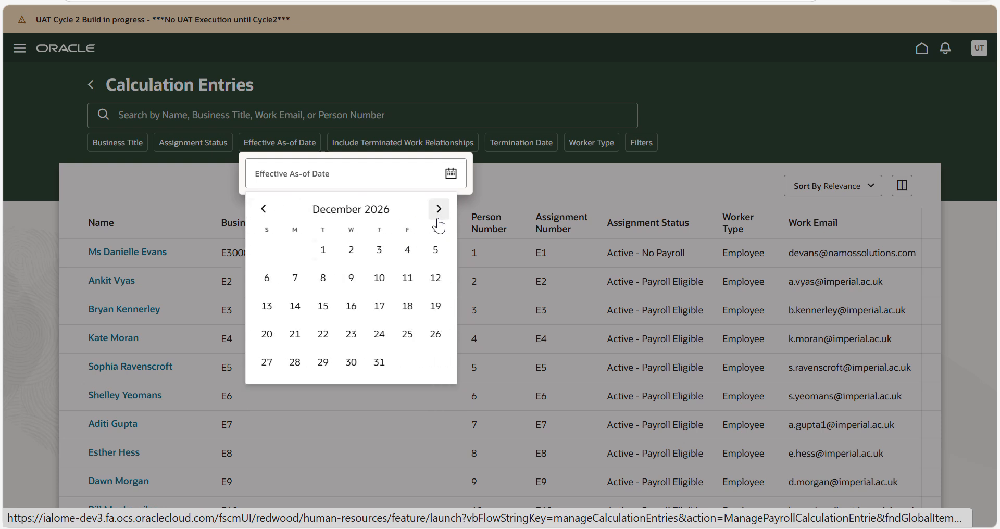
left_click(323, 251)
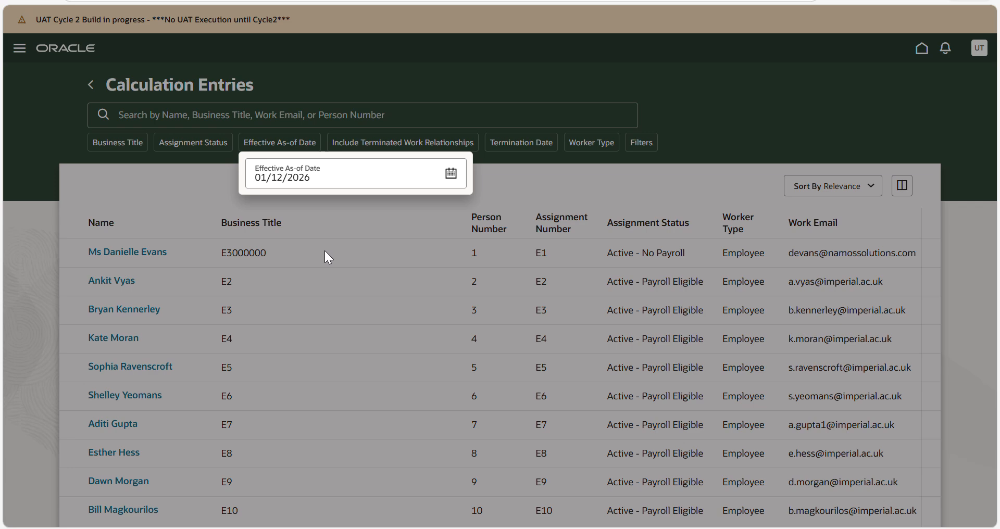
left_click(529, 177)
- Search the calculation entries for the worker's full name and open the matching worker's record
left_click(385, 118)
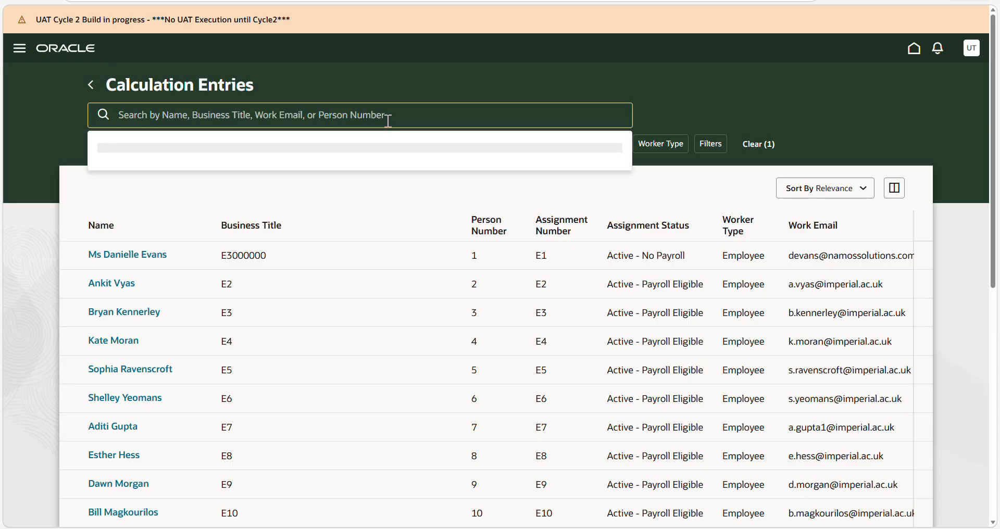
type("JONNY RABBIT")
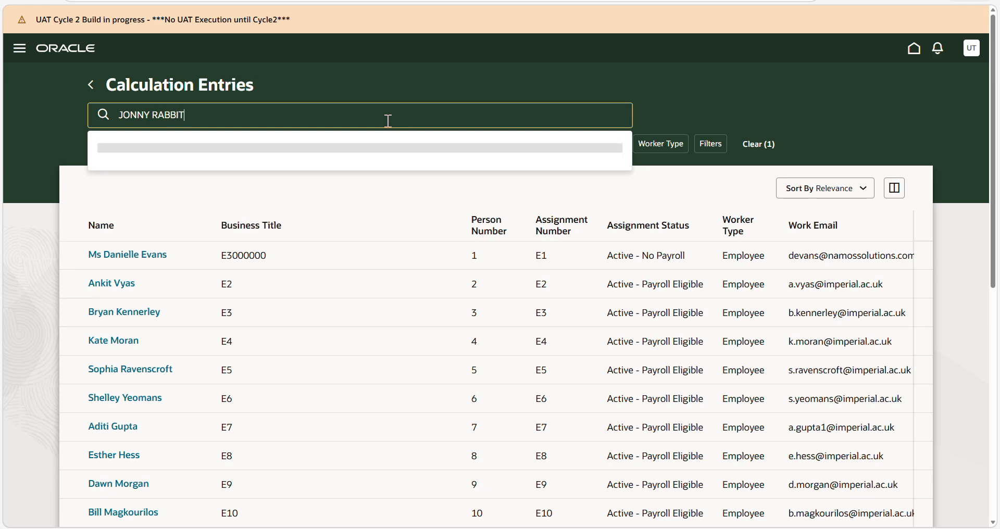
key("Return")
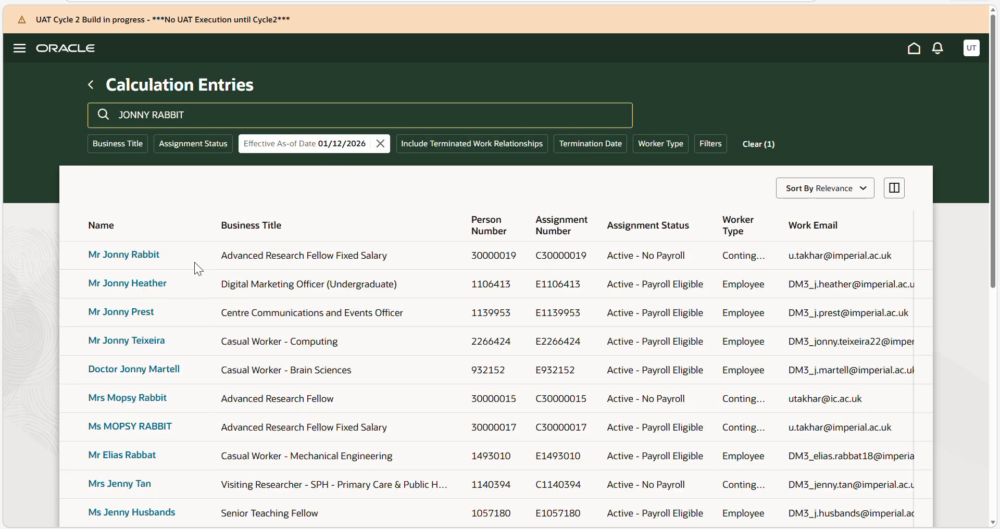
left_click(127, 255)
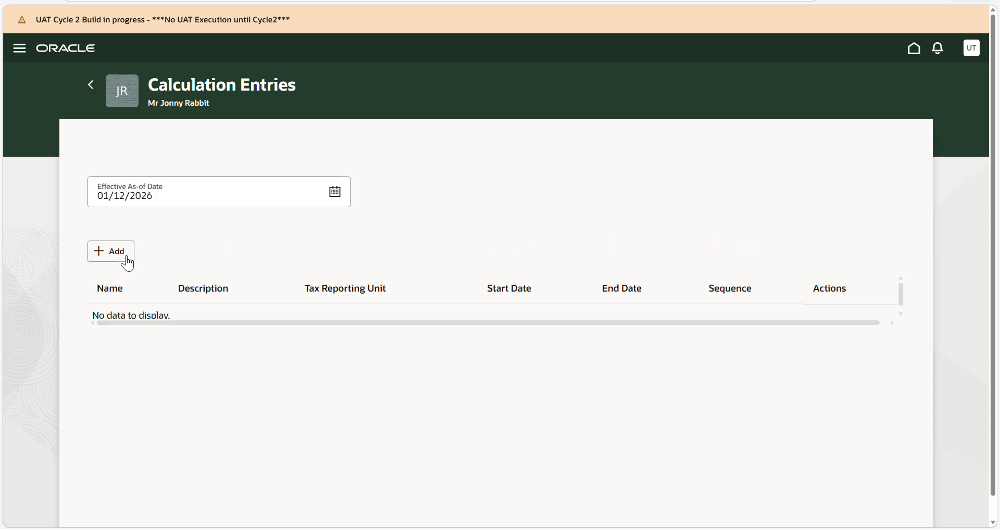
left_click(109, 255)
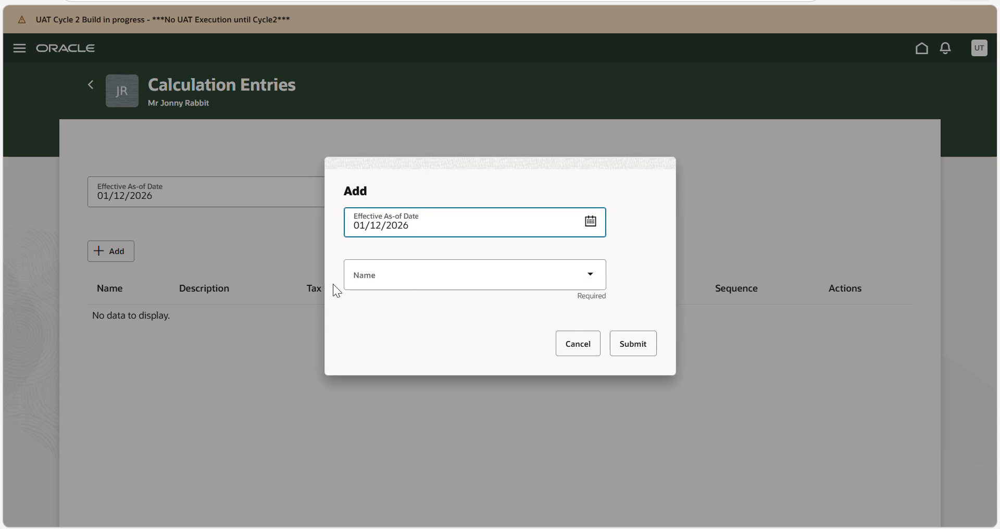
left_click(590, 281)
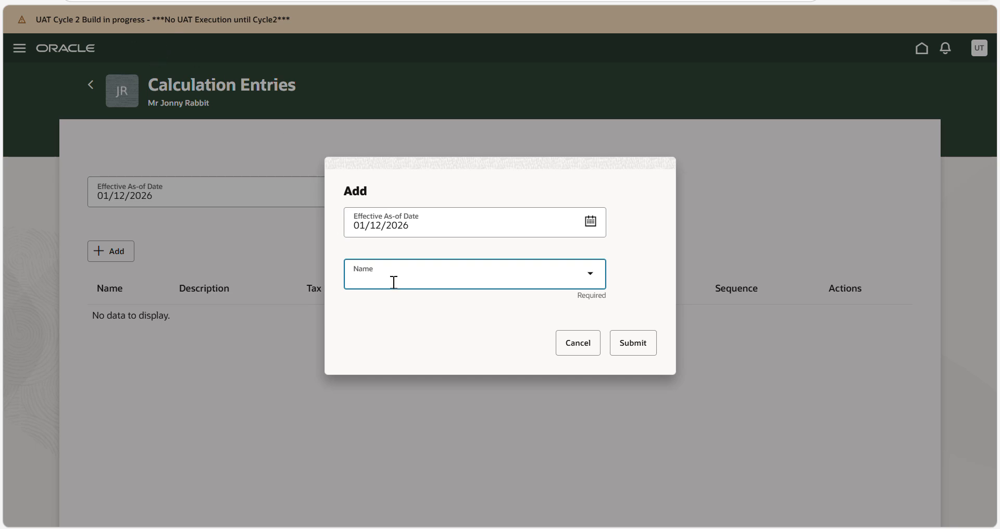
left_click(578, 348)
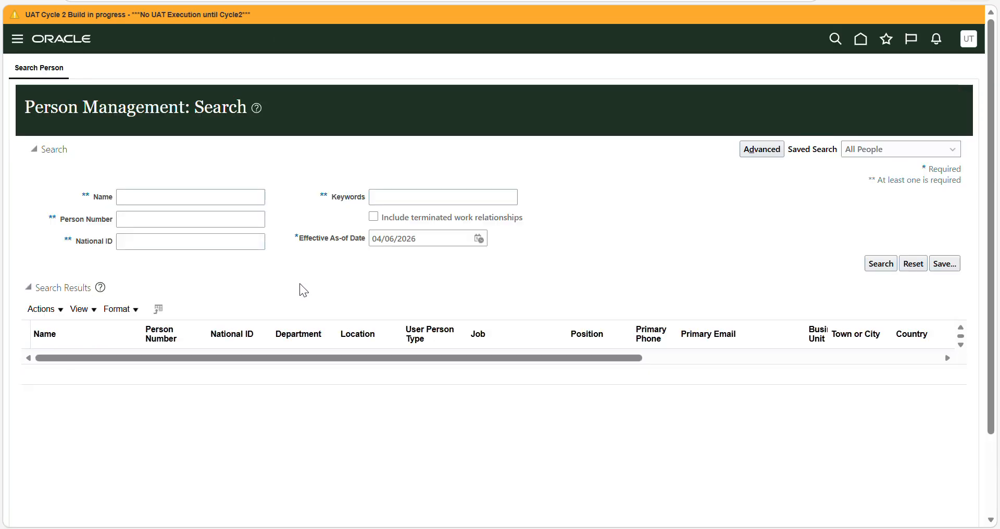
- Set the Effective As-of Date of the Person Management search to 01/12/2026
triple_click(340, 238)
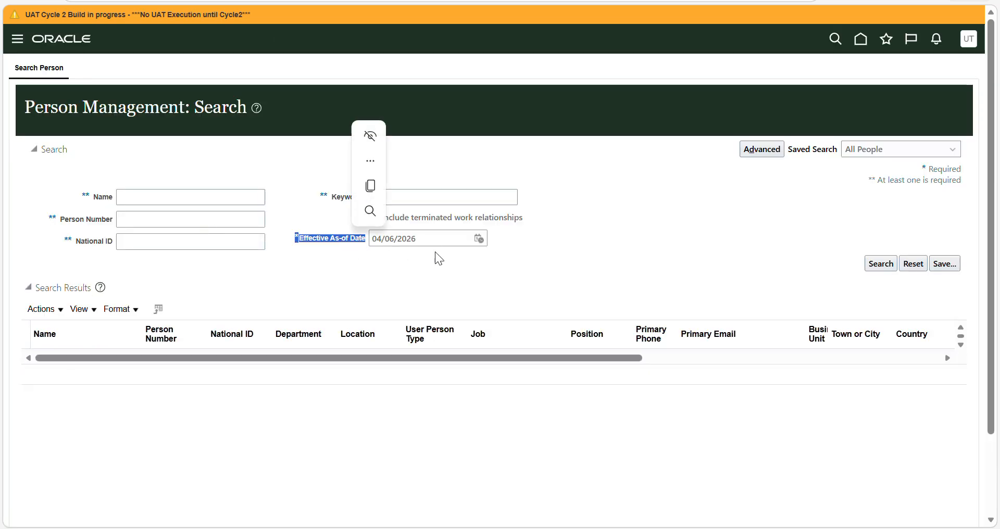
left_click(480, 237)
left_click(526, 259)
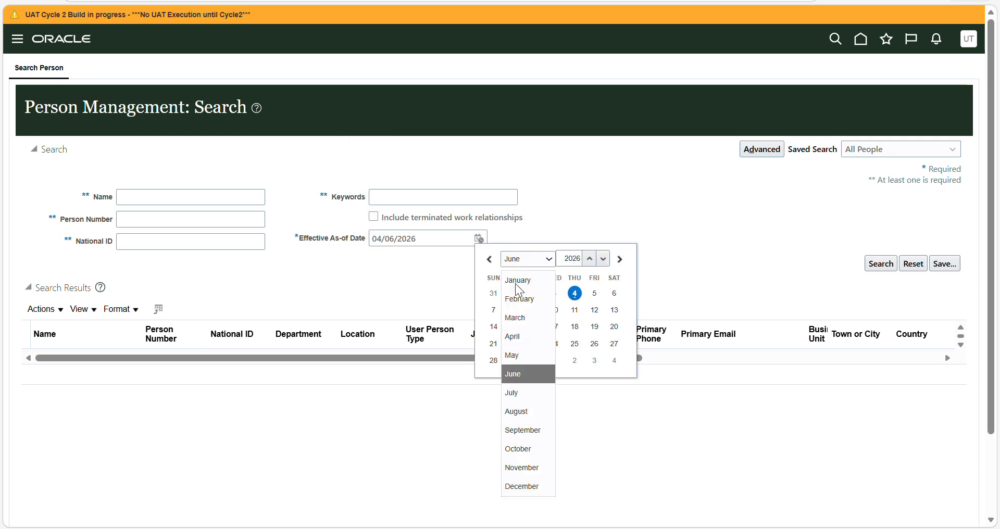
left_click(520, 487)
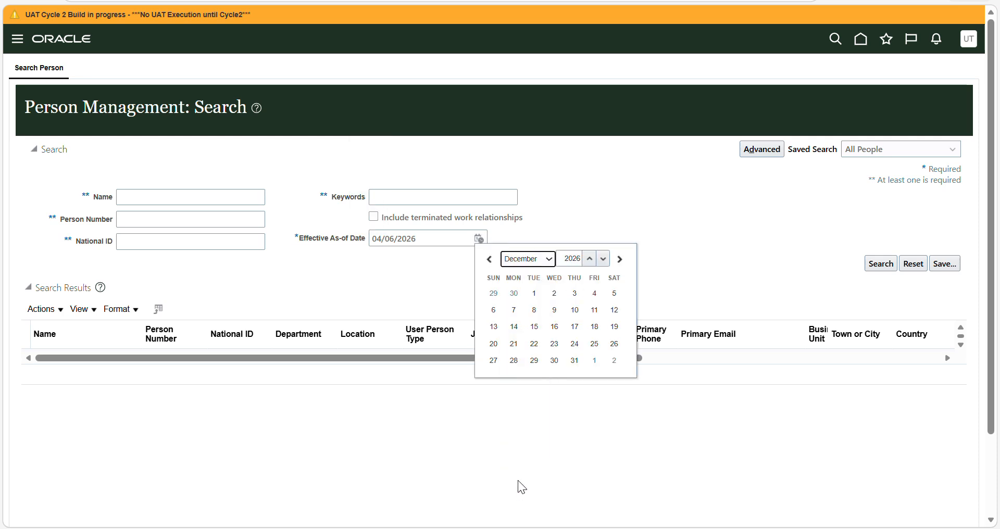
left_click(535, 295)
- Search Person Management for the worker's full name
left_click(210, 199)
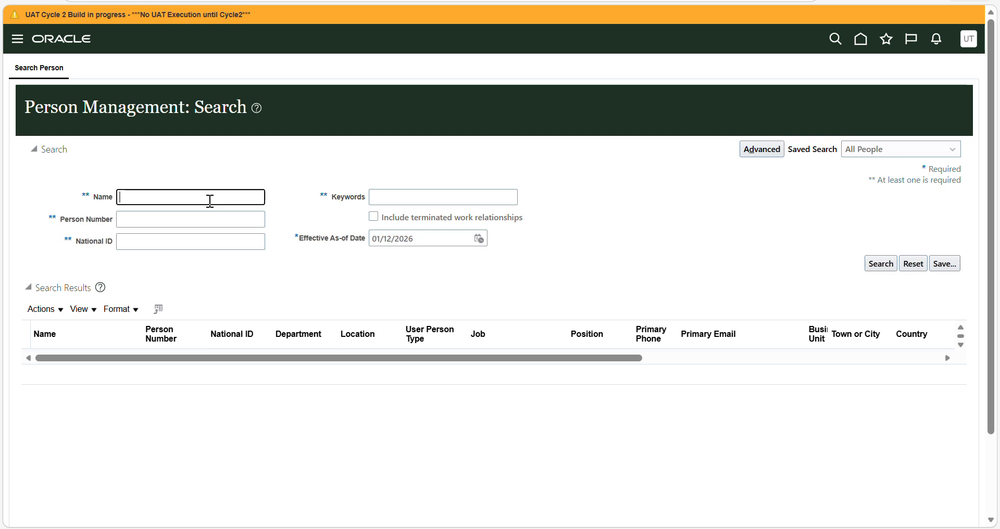
type("JONNY RABBIT")
key("Return")
- Open the payroll Element Entries for the worker in the search results
left_click_drag(437, 376, 949, 383)
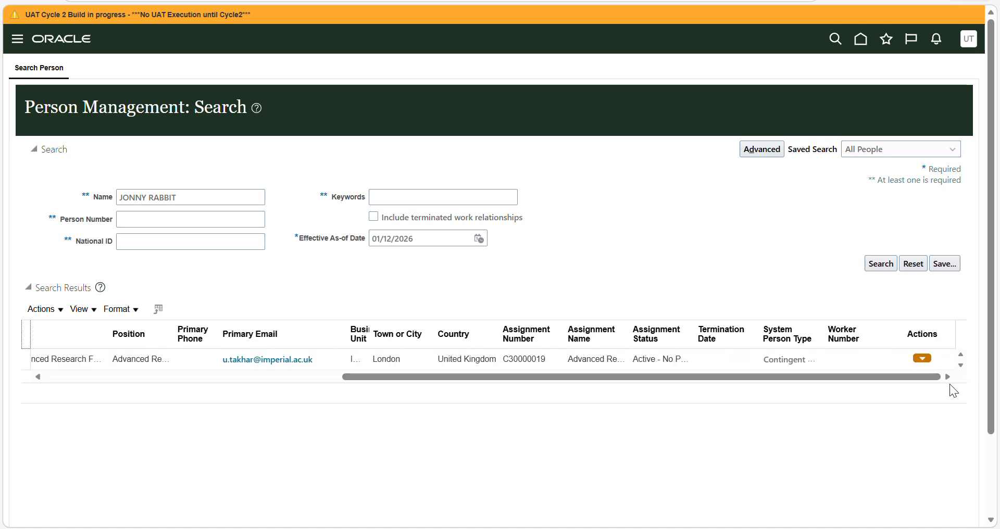
left_click(925, 354)
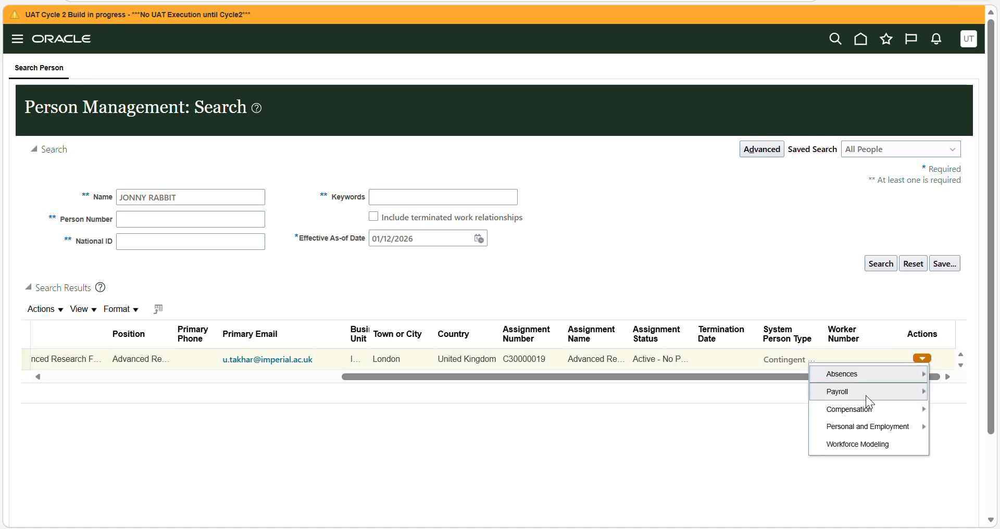
mouse_move(866, 395)
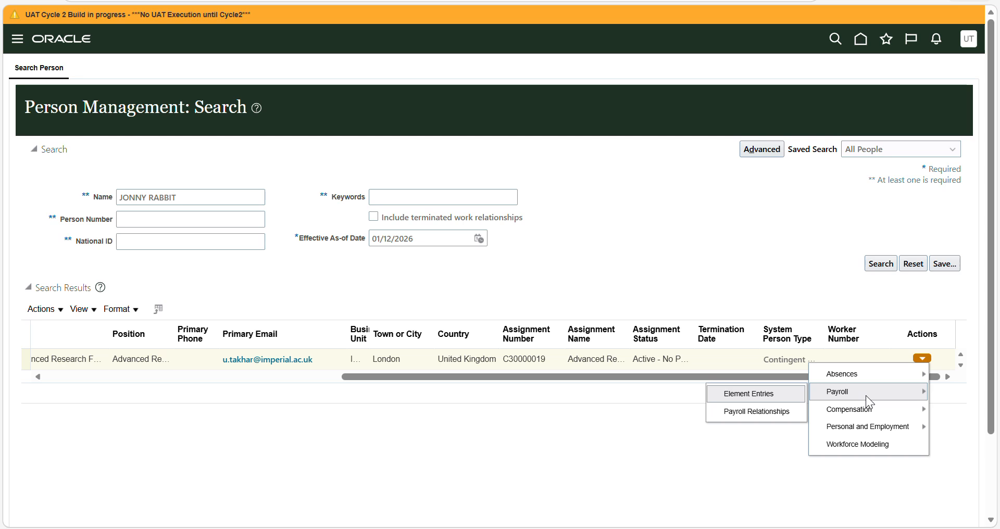
left_click(777, 395)
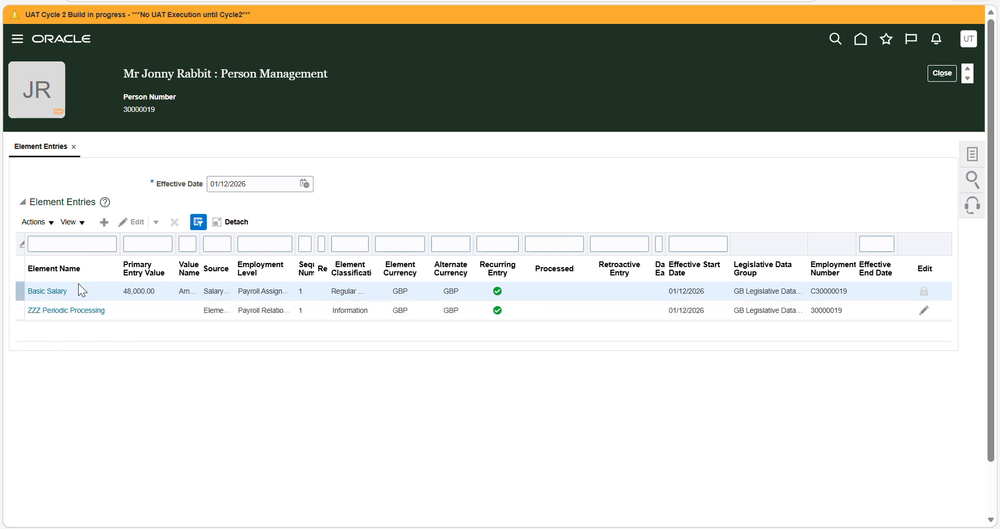
- Open the worker's payroll Calculation Cards from the list of person tasks
left_click(970, 155)
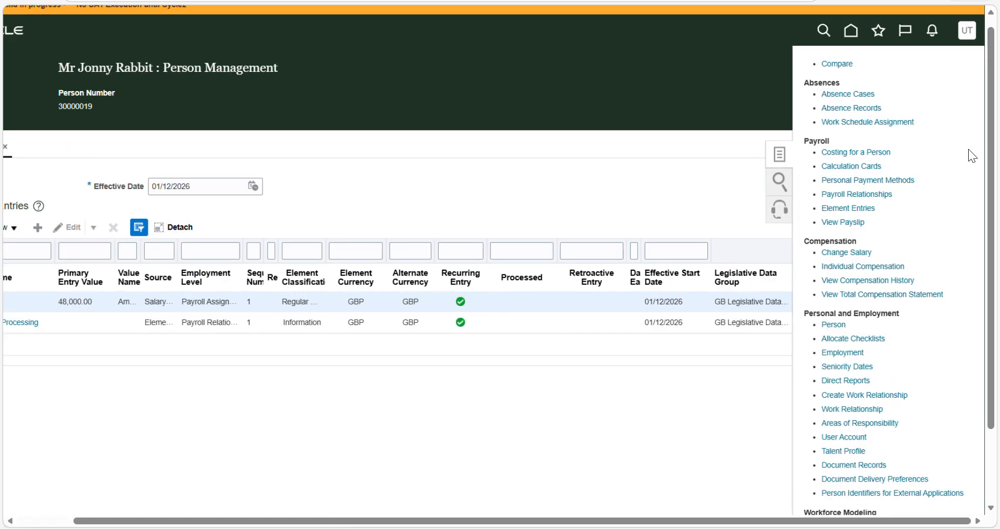
scroll(969, 149, "up", 5)
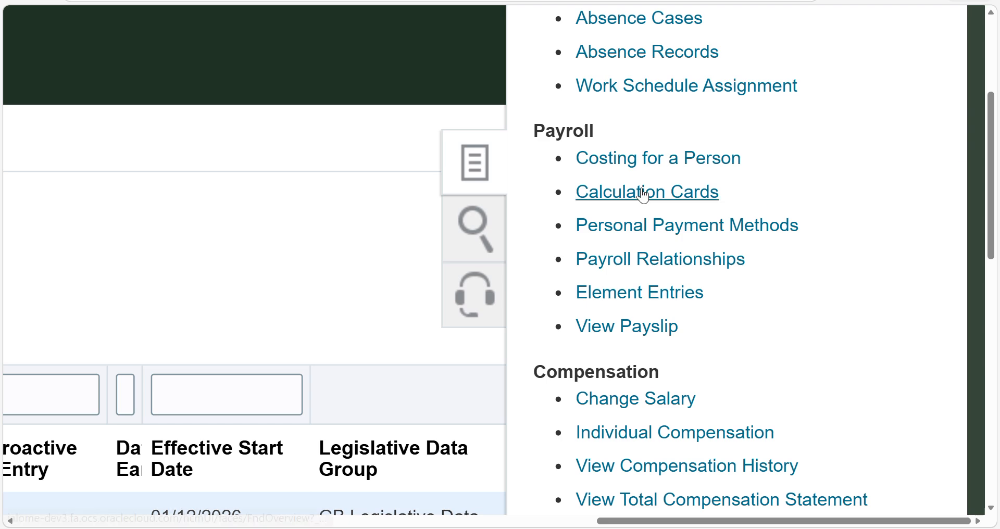
left_click(643, 193)
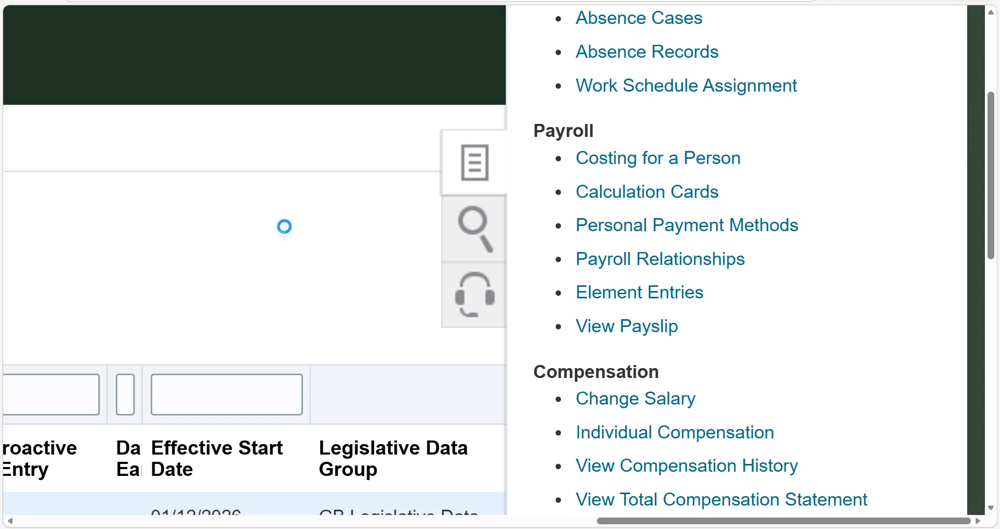
scroll(284, 227, "down", 3)
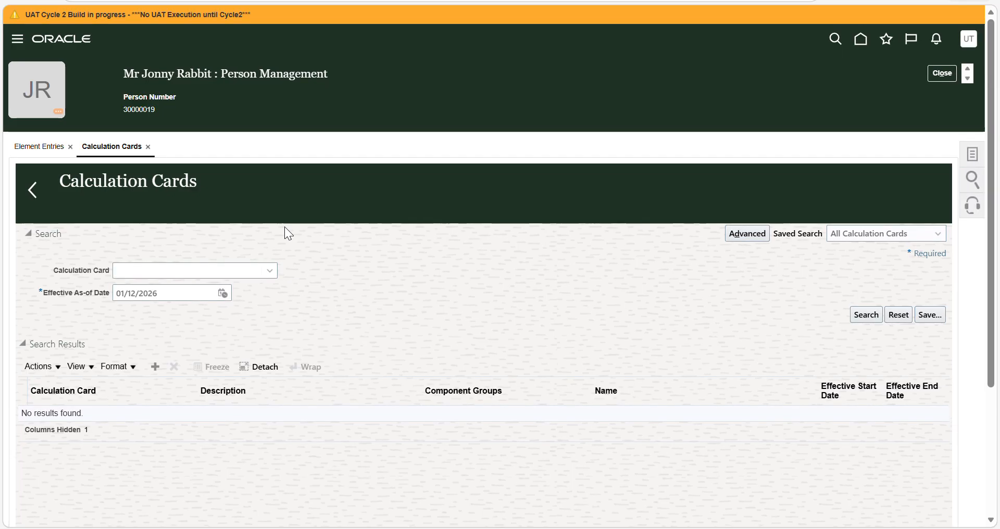
- Search the worker's calculation cards for the Benefits and Pensions card
left_click(269, 274)
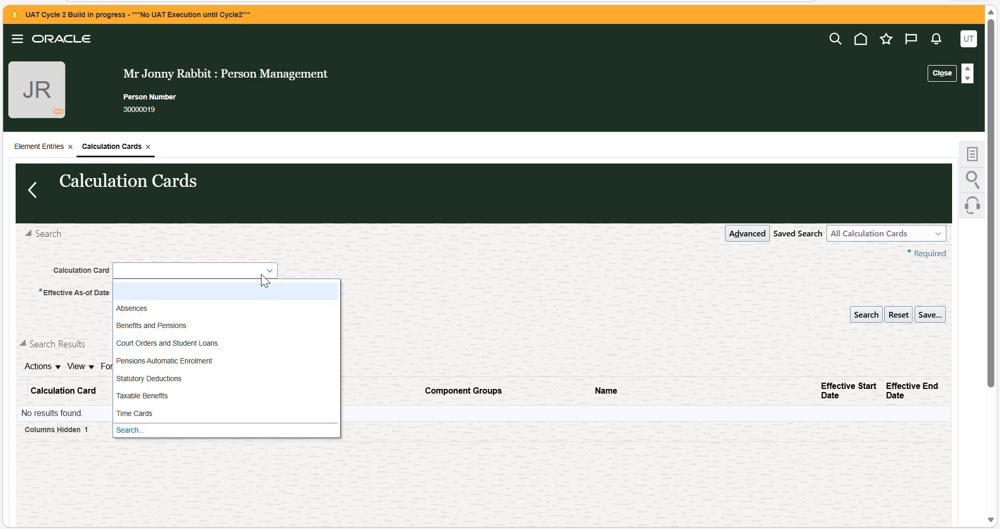
left_click(151, 331)
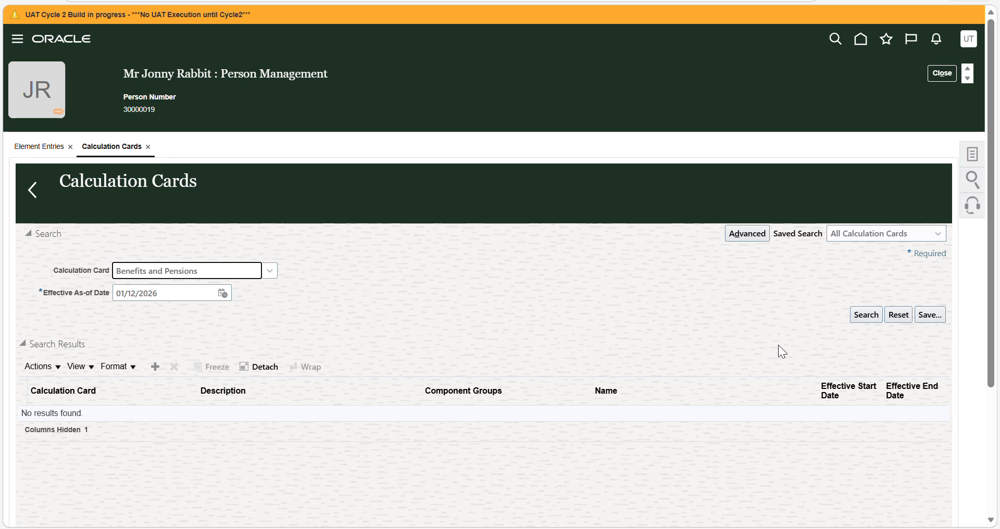
left_click(864, 315)
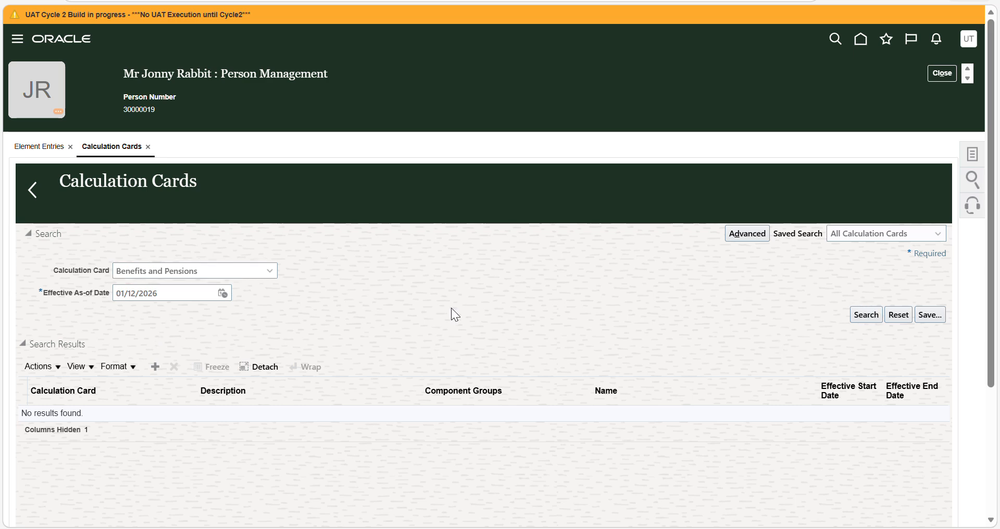
- Create a Benefits and Pensions calculation card for the worker, effective as of 01/12/2026
left_click(157, 368)
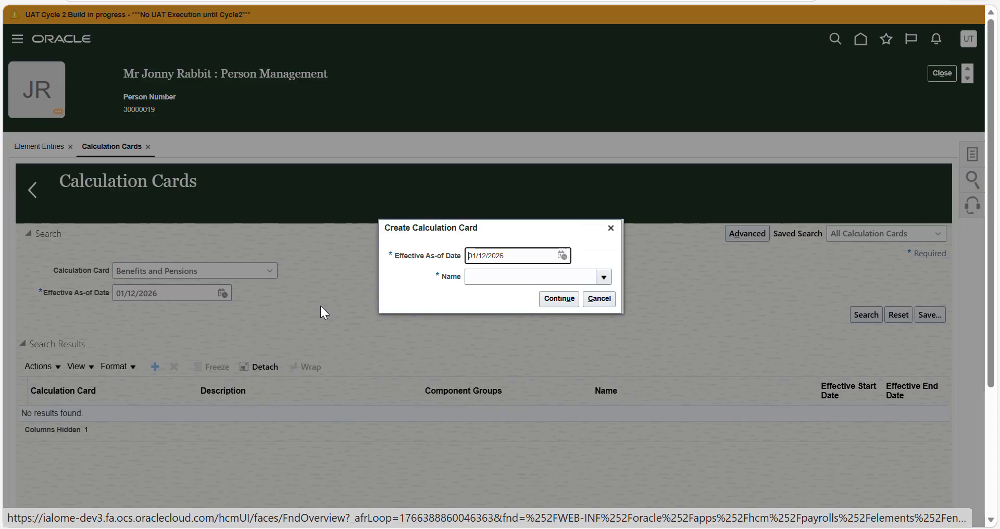
left_click(562, 256)
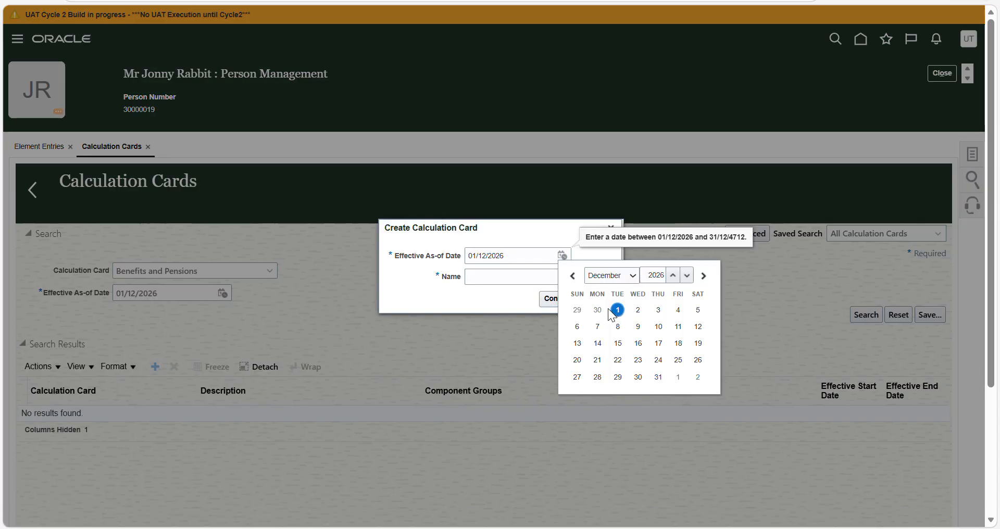
left_click(488, 301)
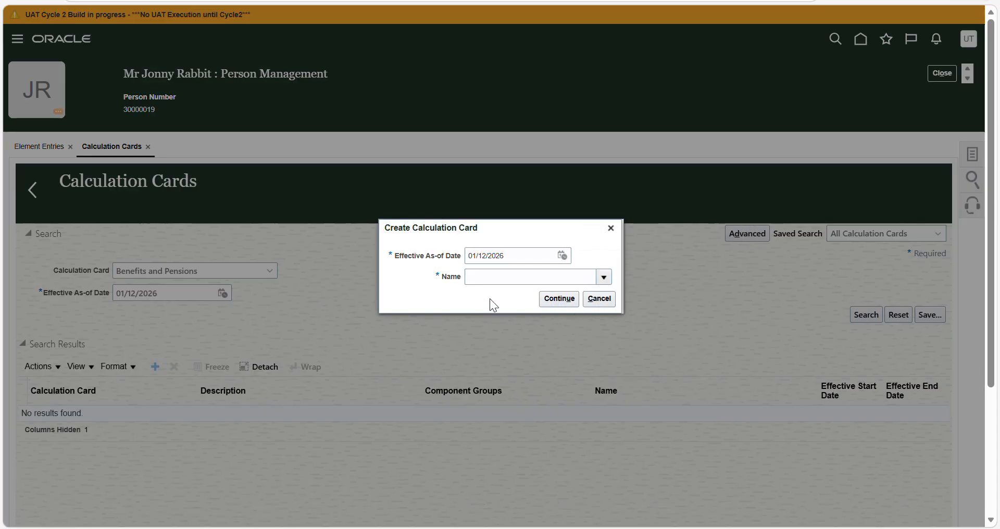
left_click(604, 277)
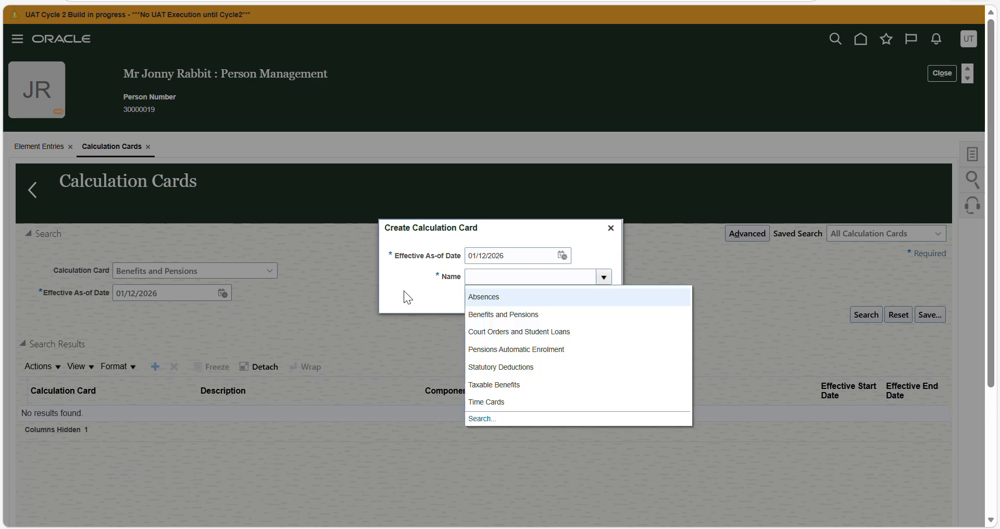
left_click(475, 314)
left_click(557, 302)
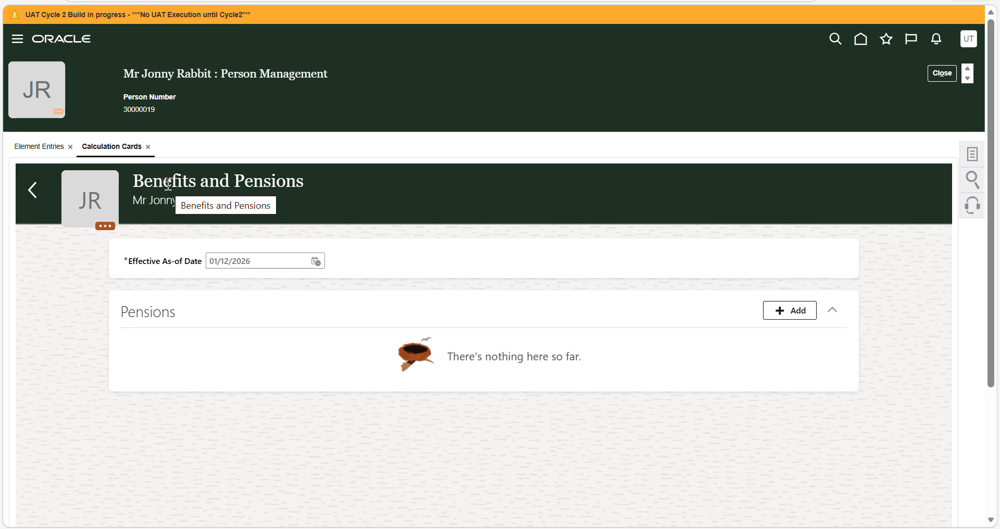
- Add a pension to the Benefits and Pensions card with NHS as the pension contribution type
double_click(142, 312)
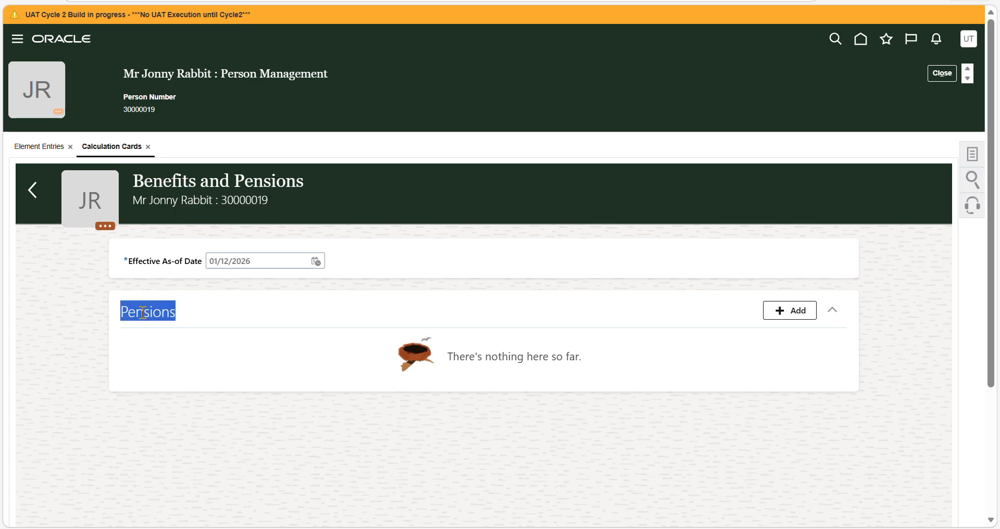
left_click(795, 311)
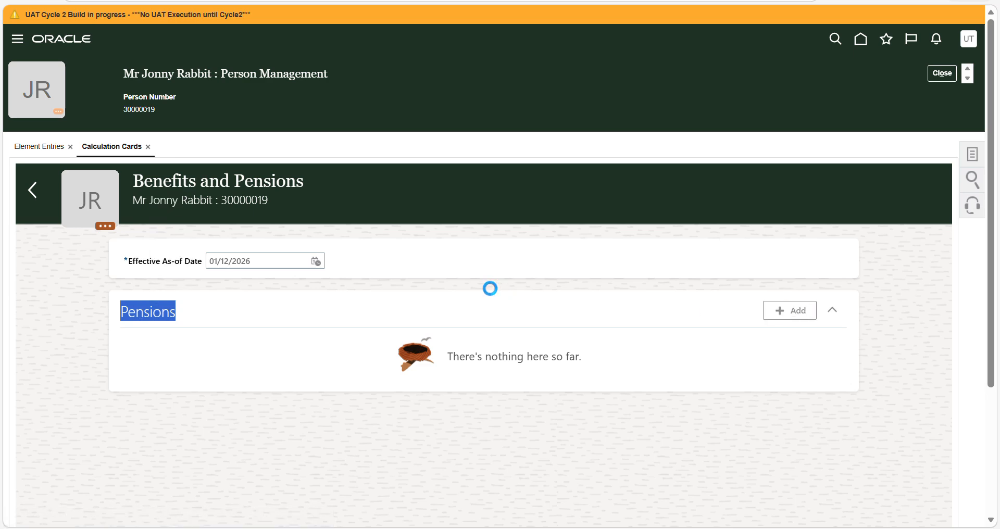
left_click(297, 322)
left_click(250, 359)
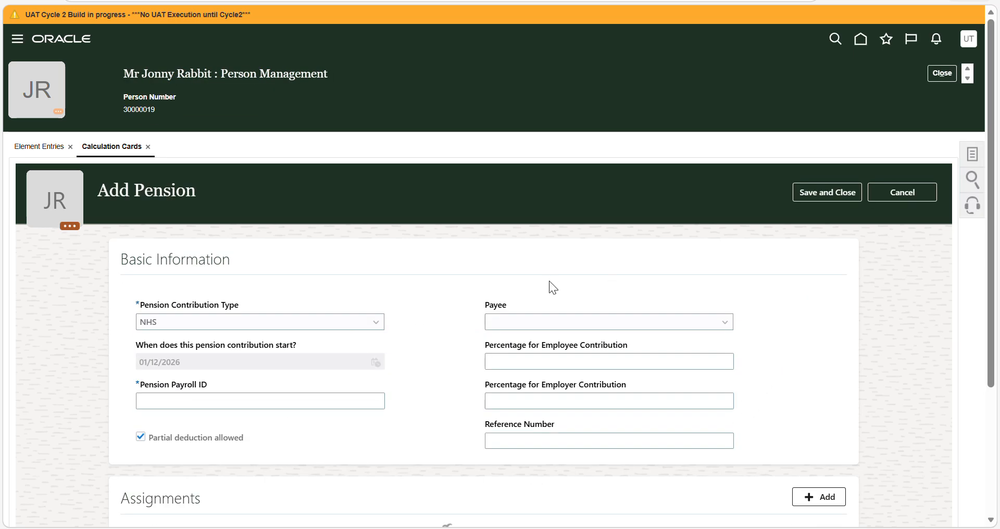
- Enter an eight-digit Pension Payroll ID for the NHS pension and try to save it
left_click(317, 404)
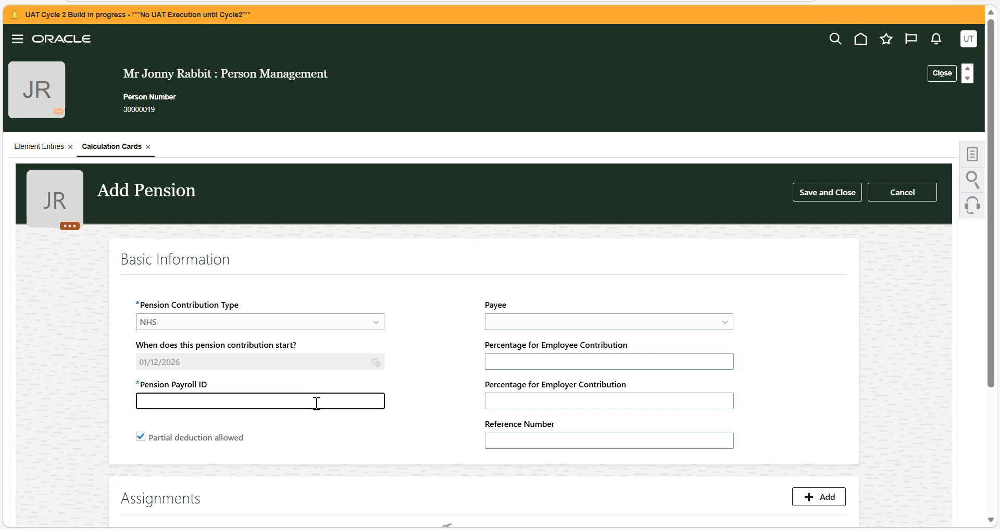
type("65437653")
left_click(434, 402)
scroll(434, 396, "down", 3)
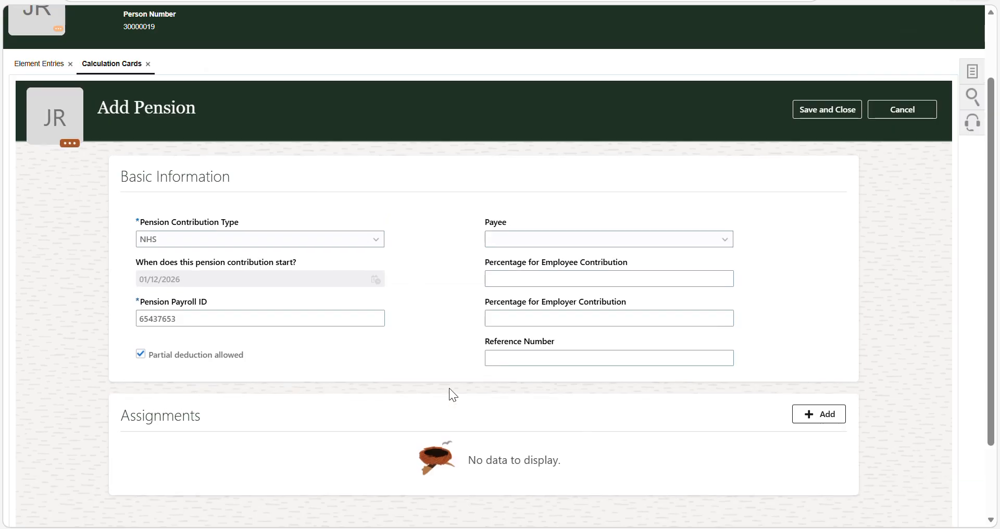
left_click(822, 107)
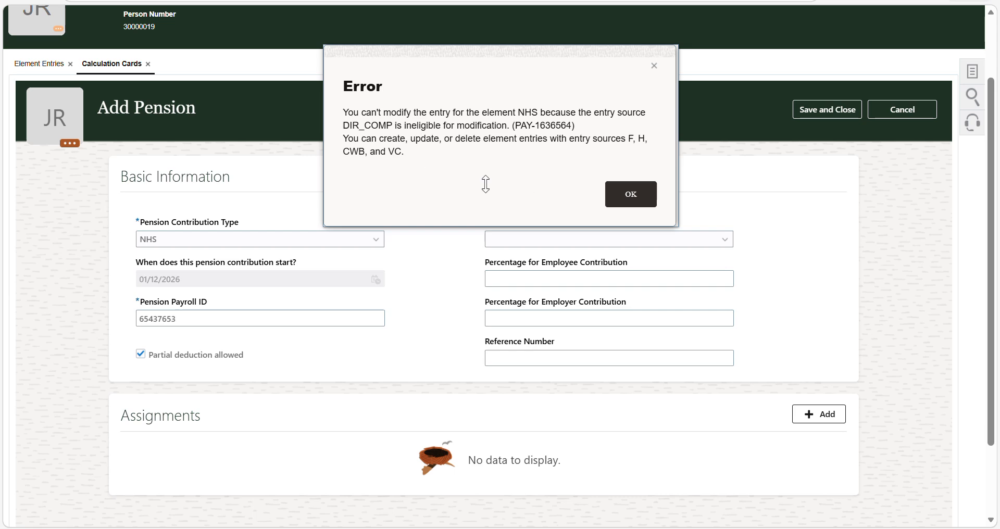
left_click(630, 195)
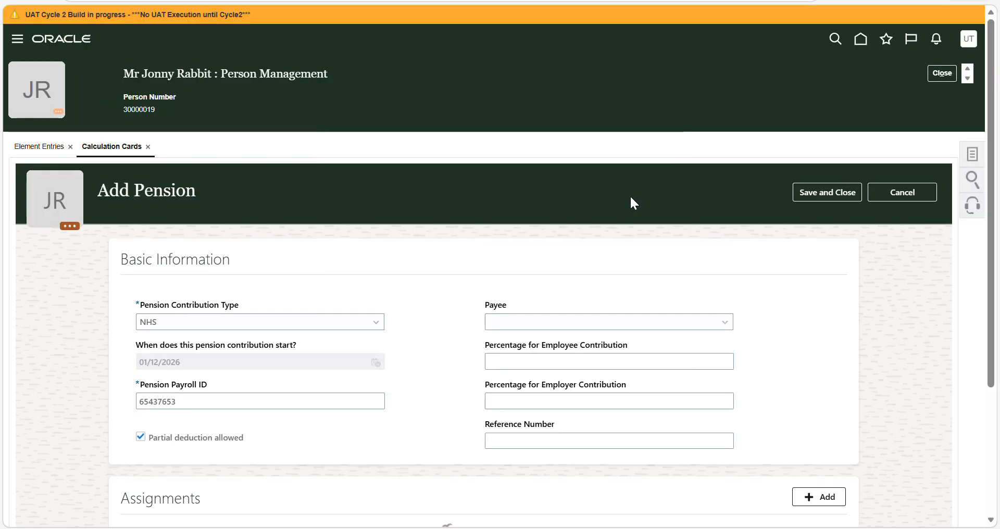
- Replace the Pension Payroll ID of the NHS pension with a different eight-digit ID
left_click(291, 407)
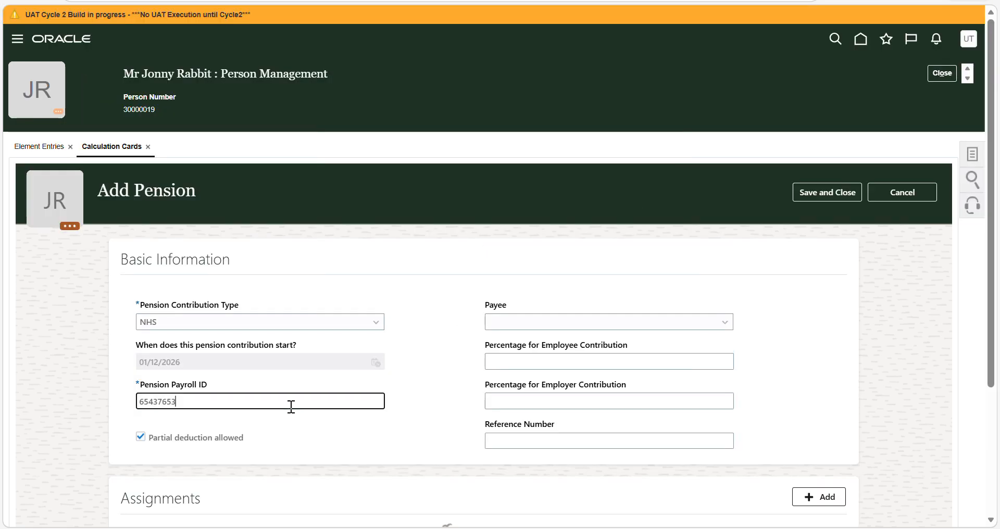
key("Left")
key("Left")
key("Left")
key("Left")
key("Left")
key("Left")
key("Right")
key("Right")
key("Right")
key("Right")
key("BackSpace")
key("ctrl+a")
key("BackSpace")
type("76543212")
left_click(720, 330)
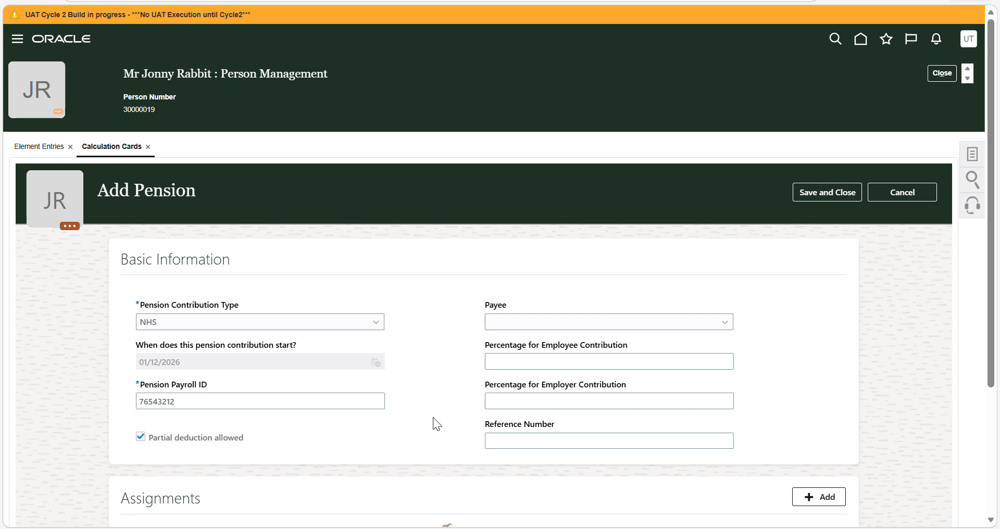
- Try to save and close the NHS pension with the new payroll ID and examine the system's response
scroll(435, 421, "down", 3)
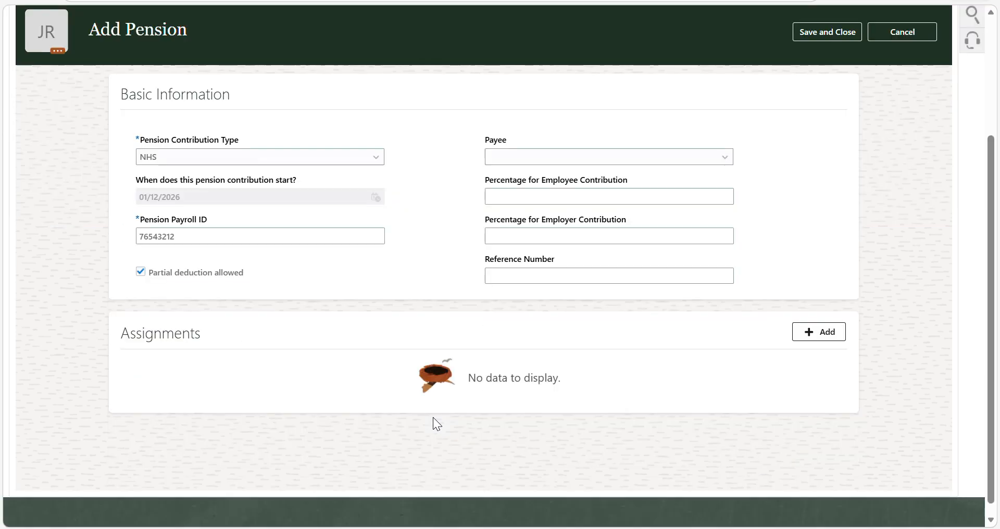
scroll(428, 267, "up", 1)
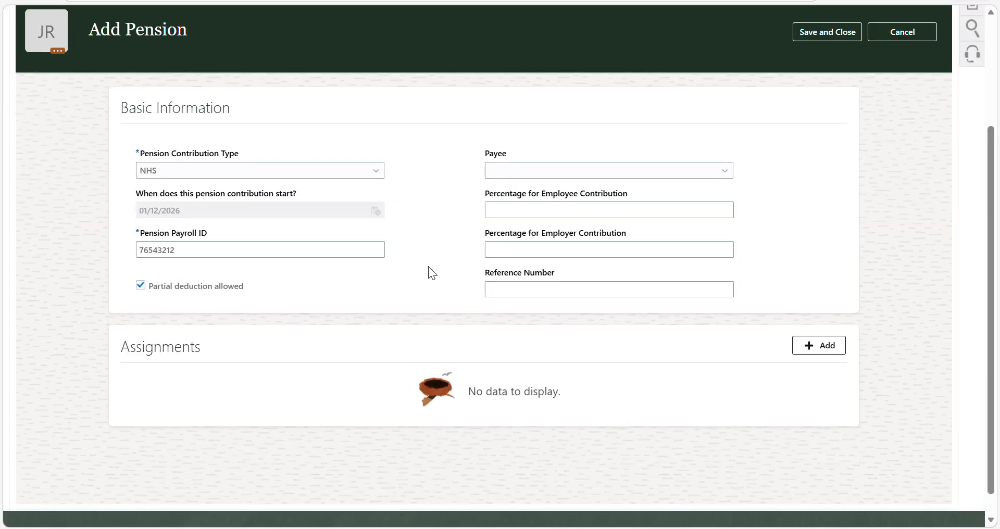
scroll(428, 267, "up", 2)
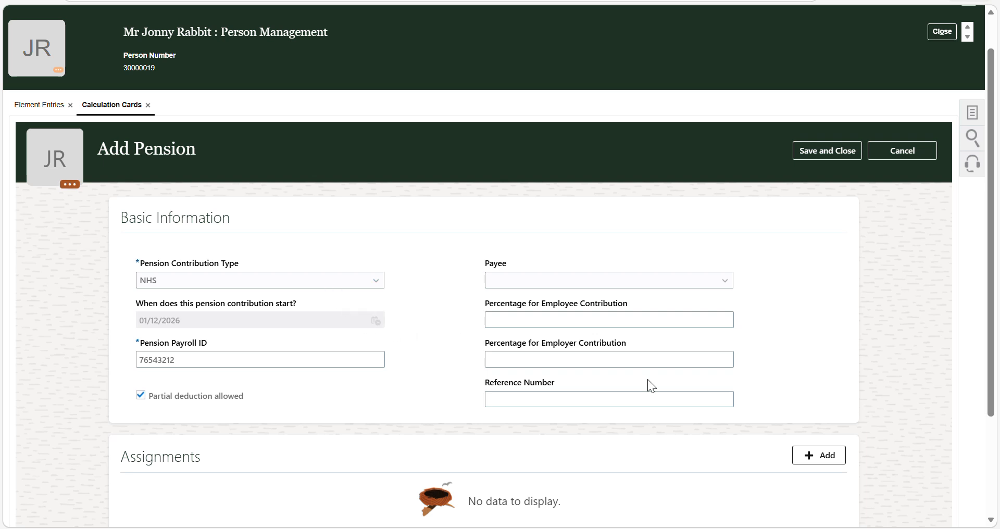
left_click(821, 149)
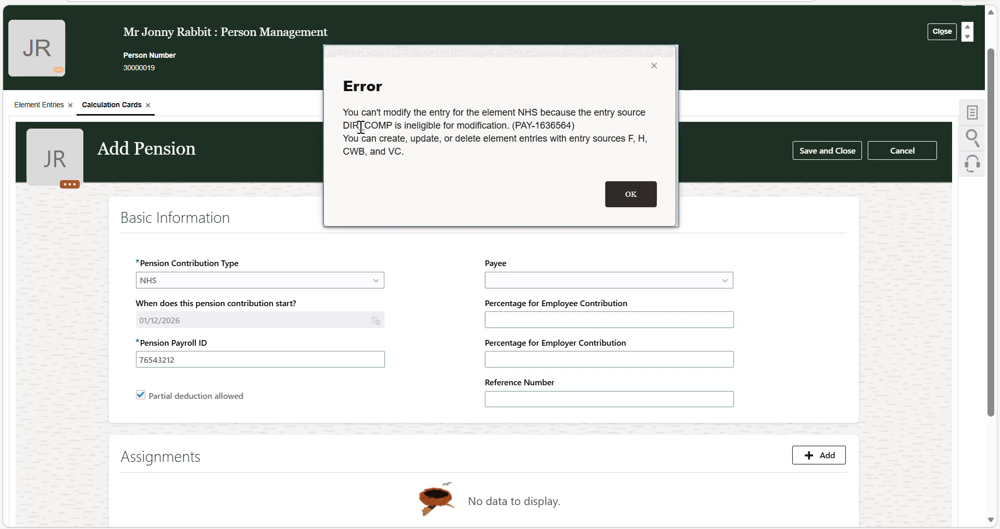
left_click_drag(356, 126, 531, 127)
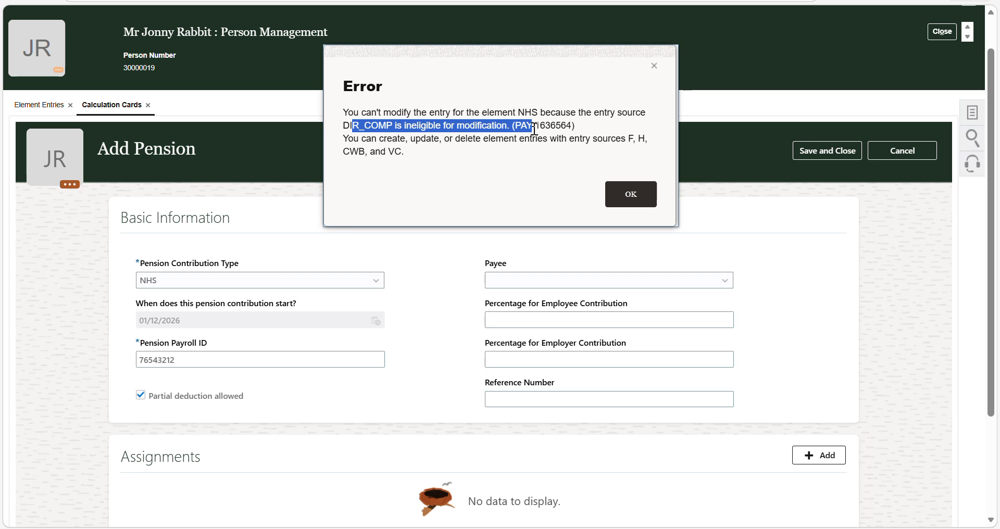